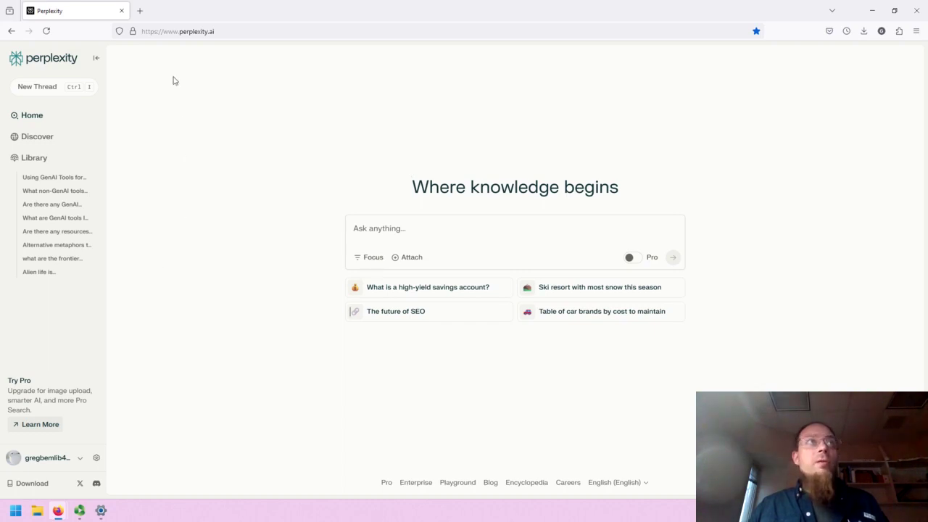
- Collapse the sidebar to icons only, then expand it back to full width
left_click(95, 58)
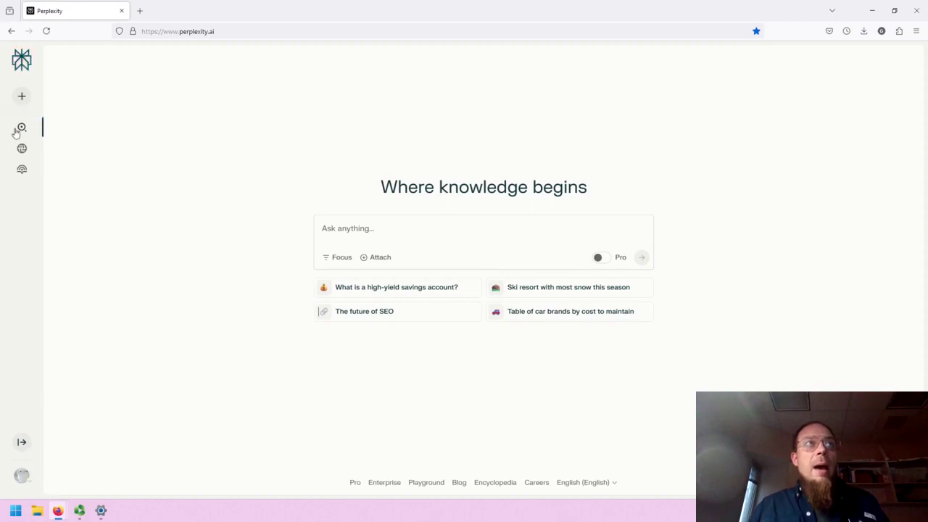
left_click(21, 442)
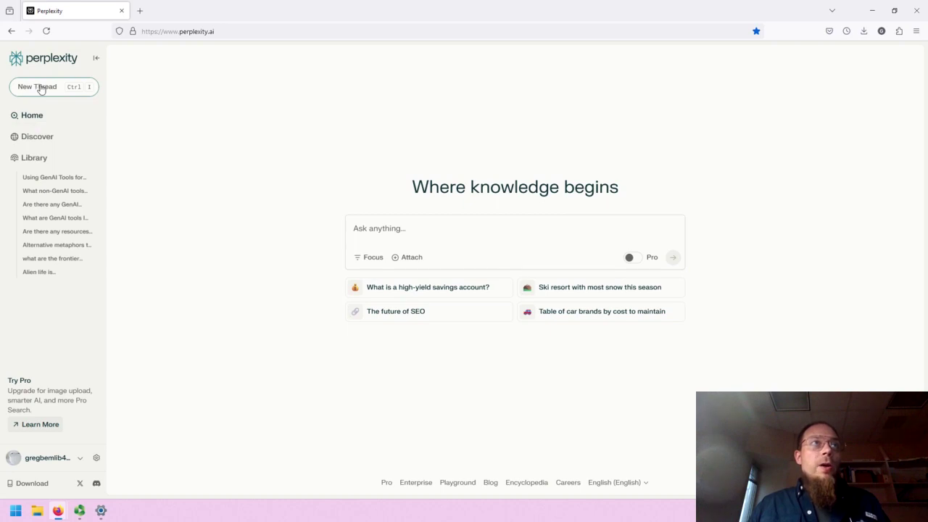
- Visit the Discover news feed, then go to the Library of saved threads
left_click(38, 144)
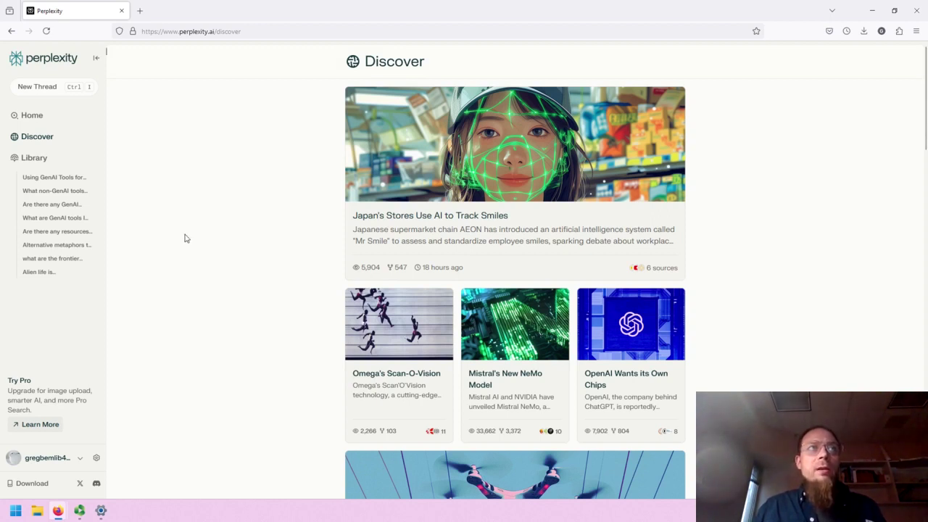
left_click(26, 157)
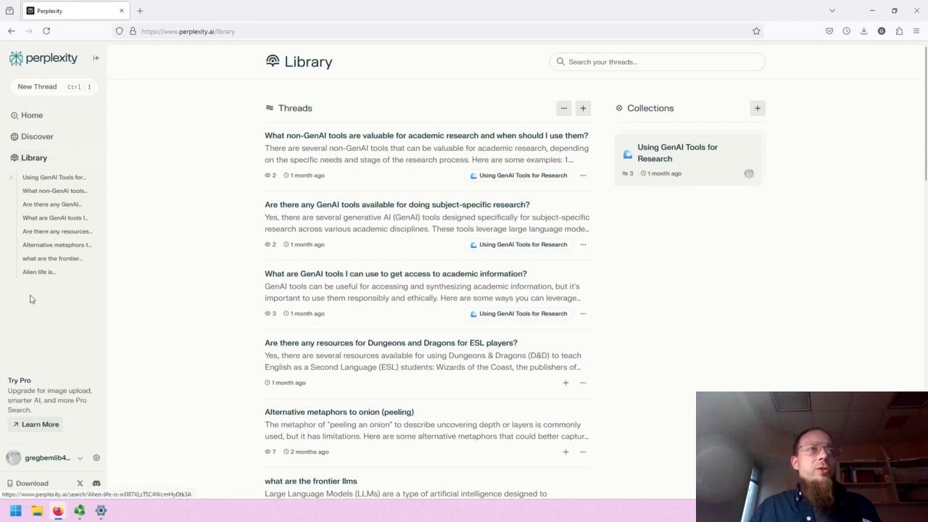
- Check the account switching options under the username, then close them
left_click(68, 458)
left_click(68, 458)
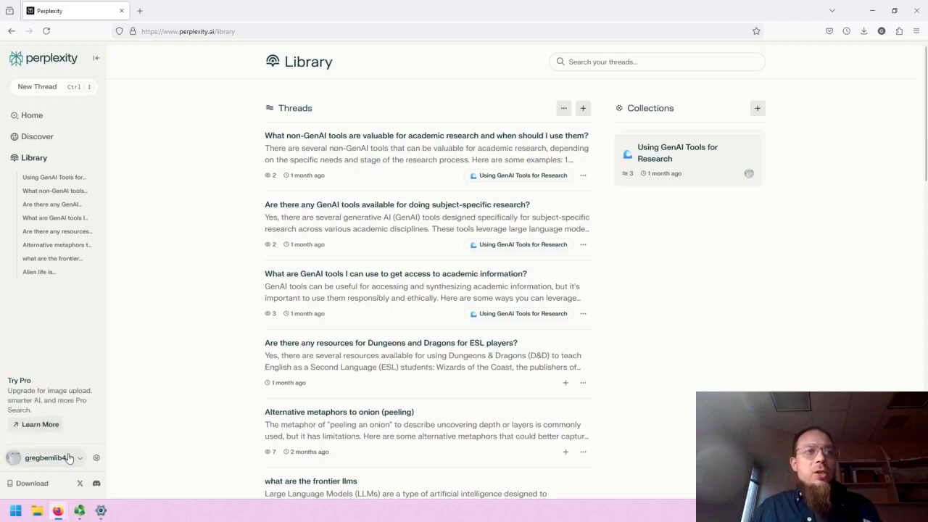
left_click(68, 458)
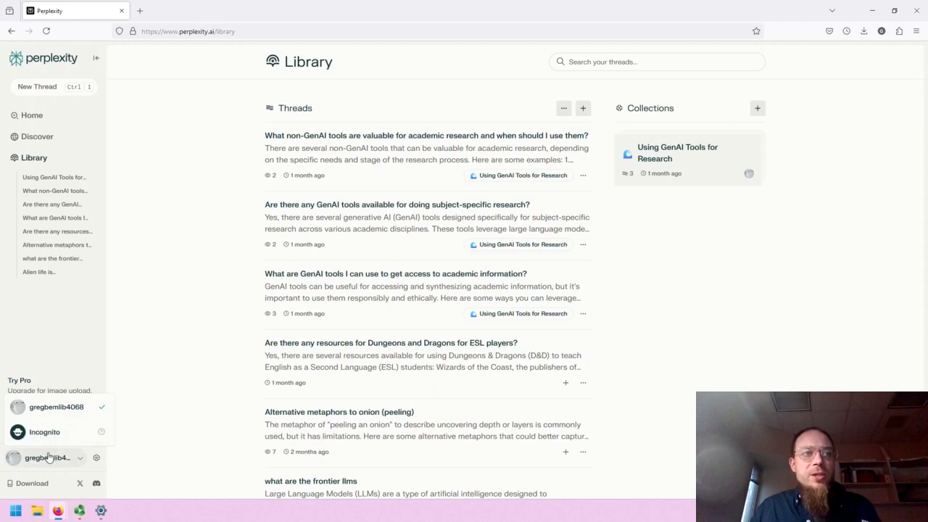
left_click(48, 457)
- Open account Settings and review the appearance, language, account and data-retention options
left_click(95, 459)
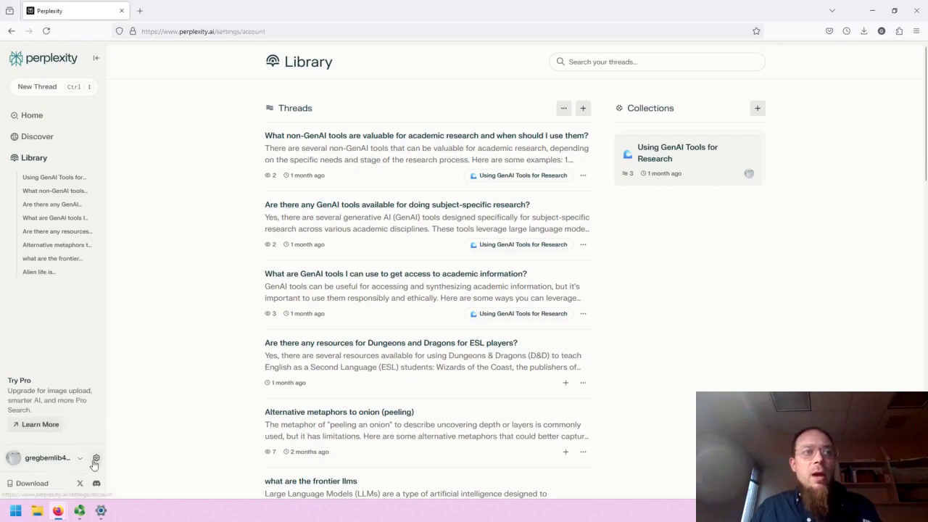
scroll(307, 219, "down", 3)
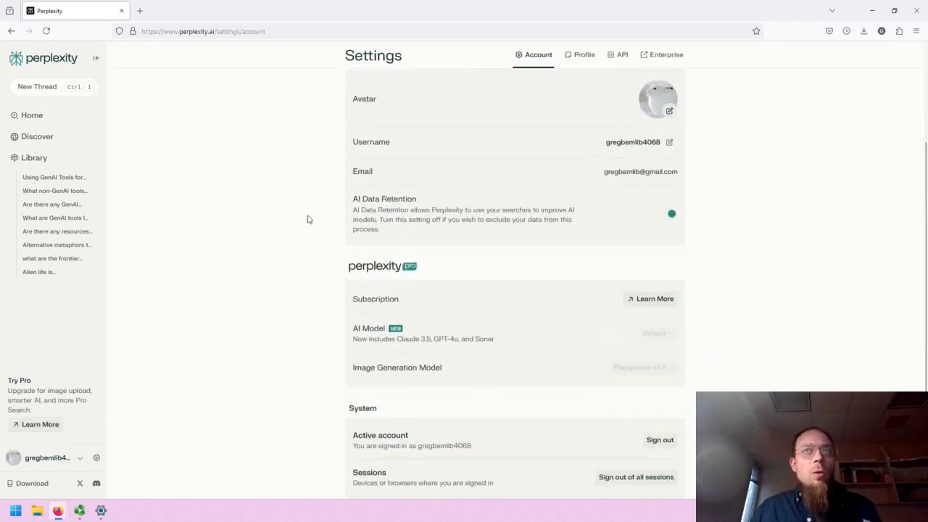
scroll(306, 221, "down", 3)
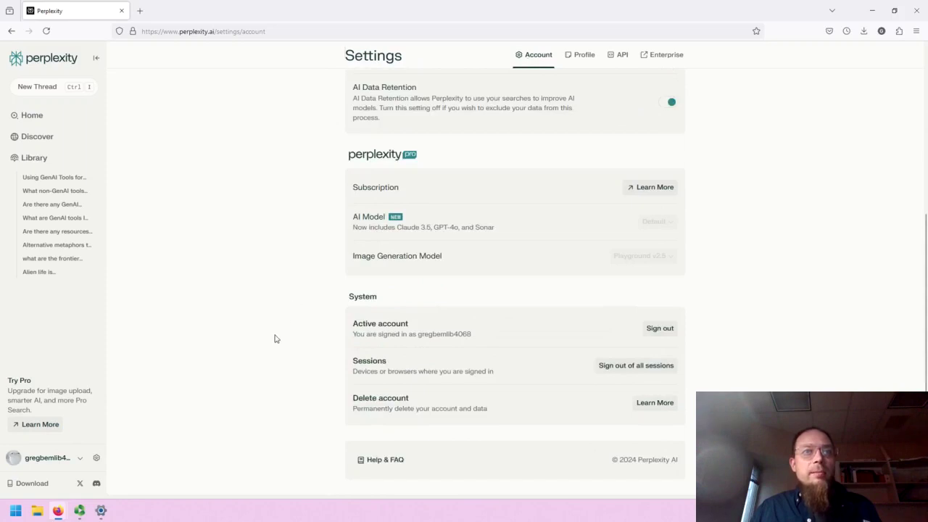
scroll(274, 338, "up", 5)
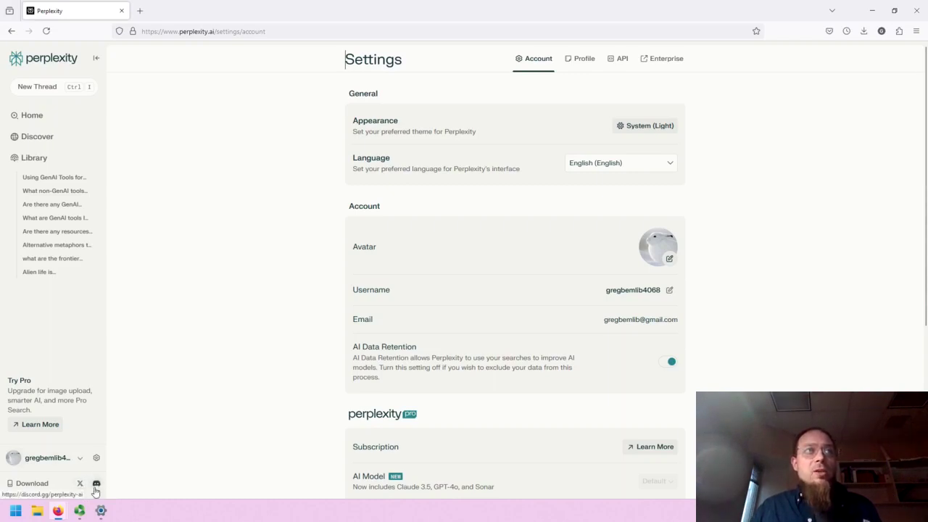
- Start a new thread asking 'Tell me about the latest developments in GenAI technology' and review Focus source options
left_click(37, 93)
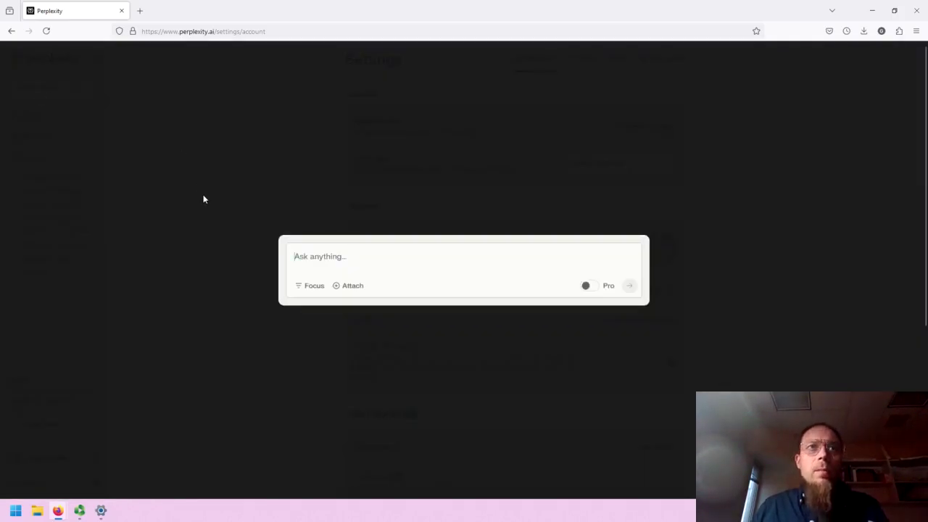
type("Tell m")
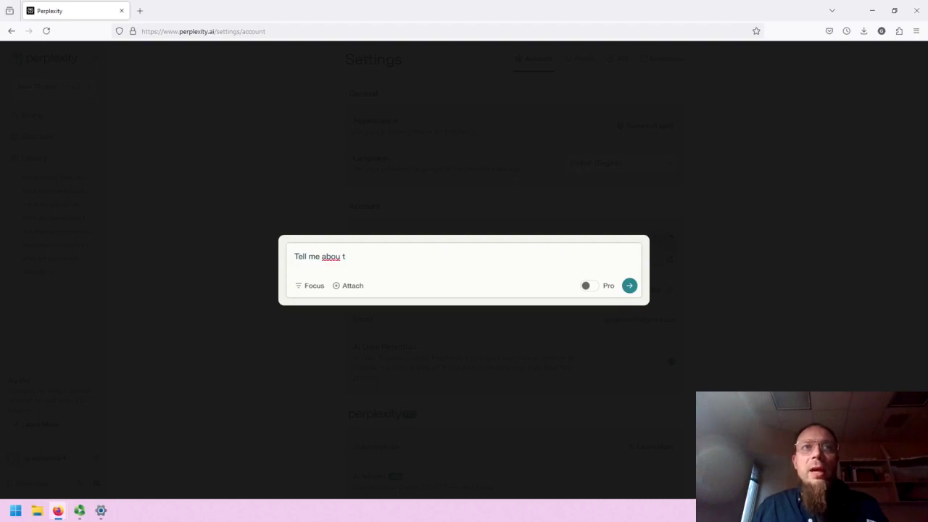
type("e about the lates")
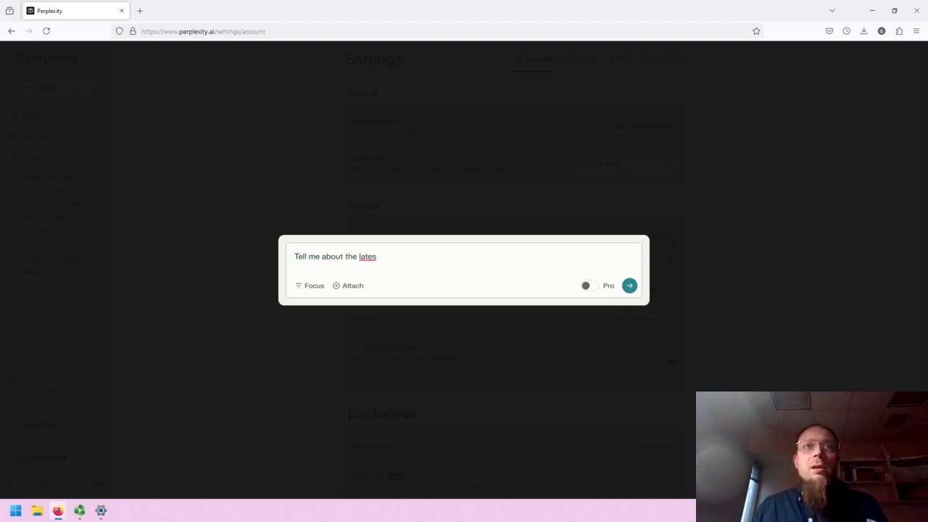
type("t developments in ")
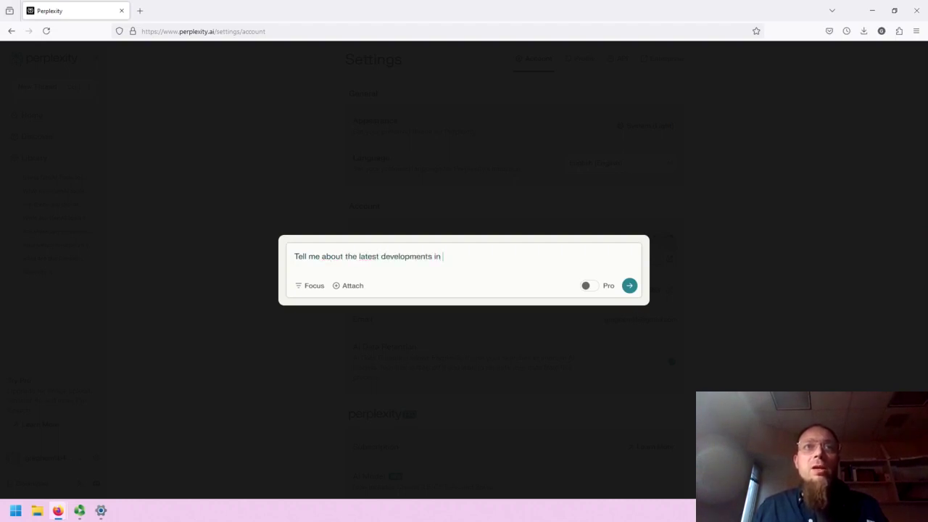
type("GenAI technology")
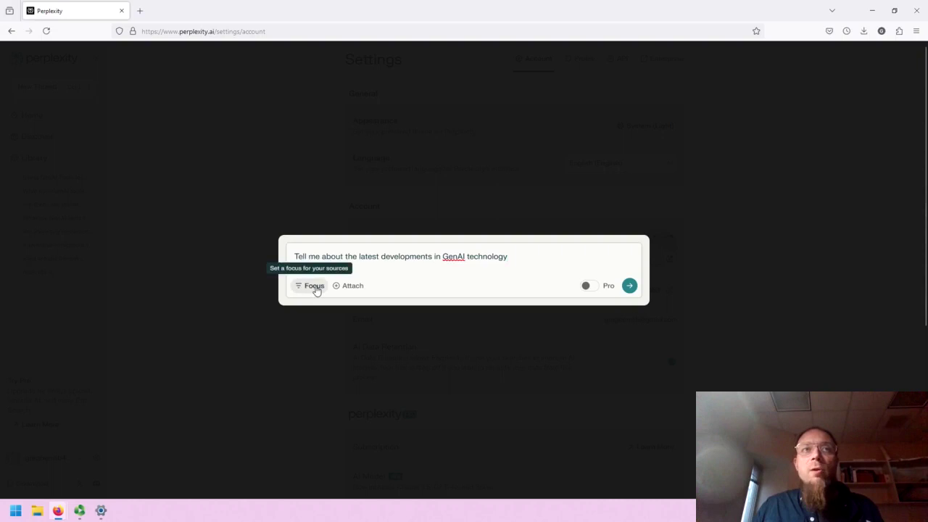
left_click(315, 286)
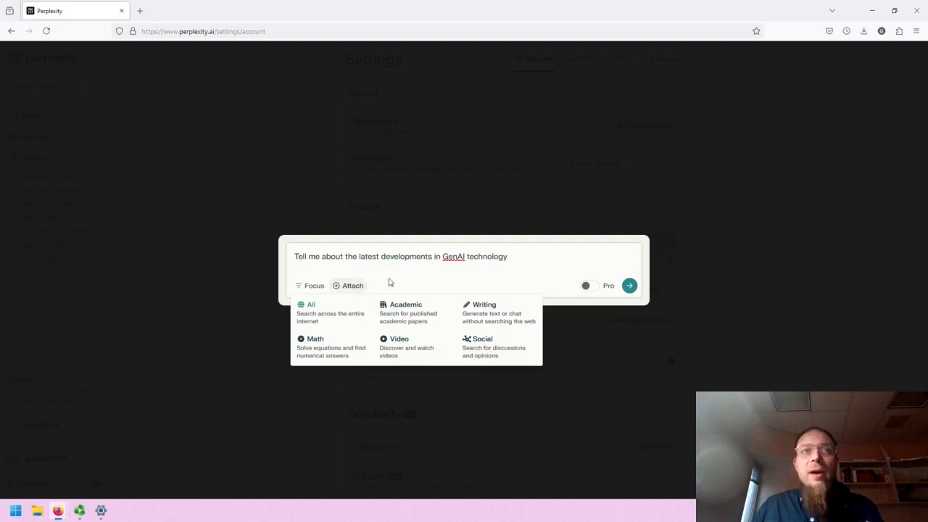
mouse_move(593, 289)
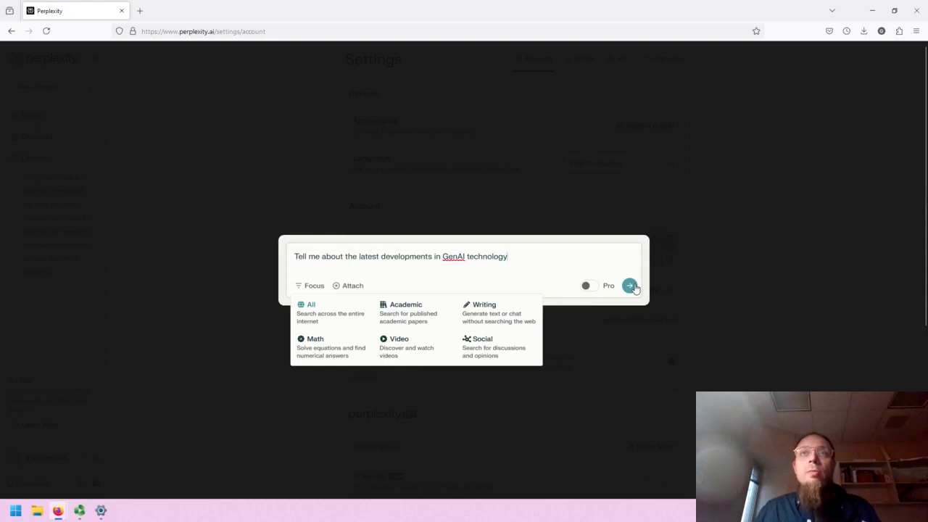
left_click(630, 286)
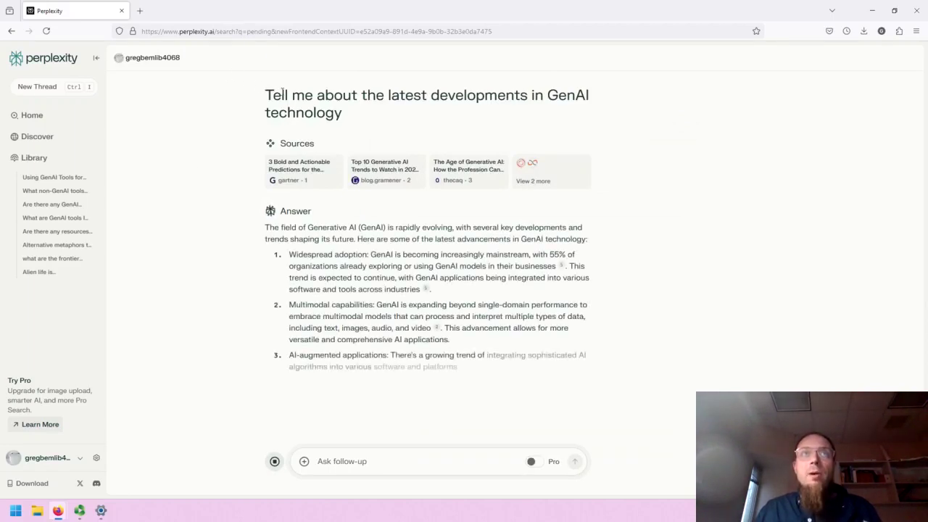
mouse_move(323, 181)
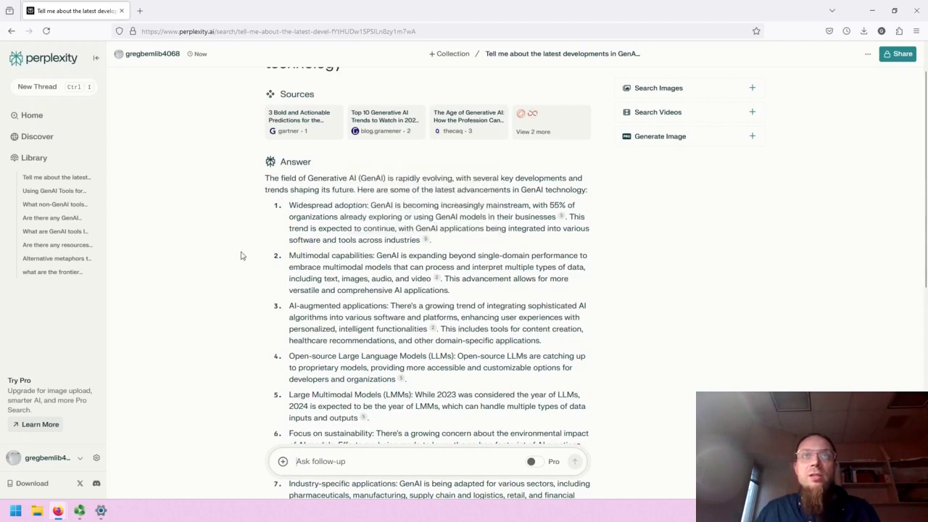
scroll(231, 247, "down", 5)
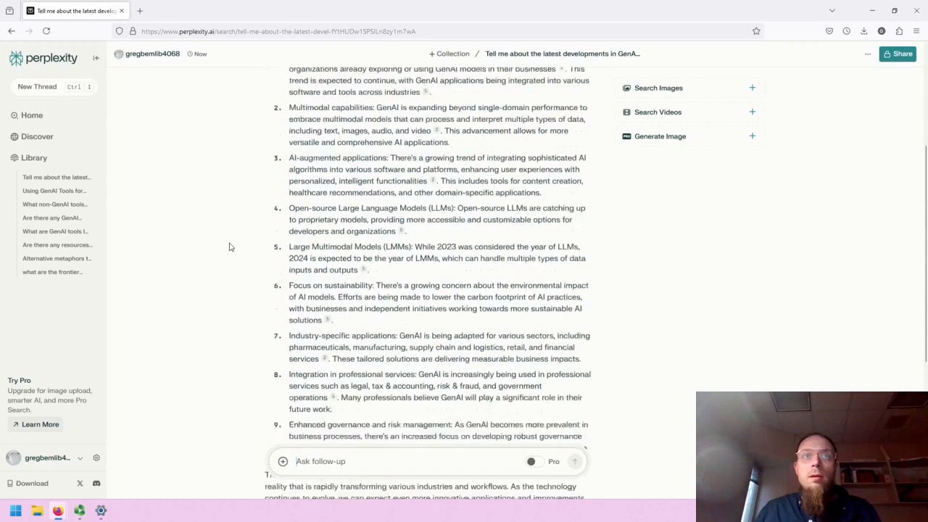
scroll(229, 247, "down", 2)
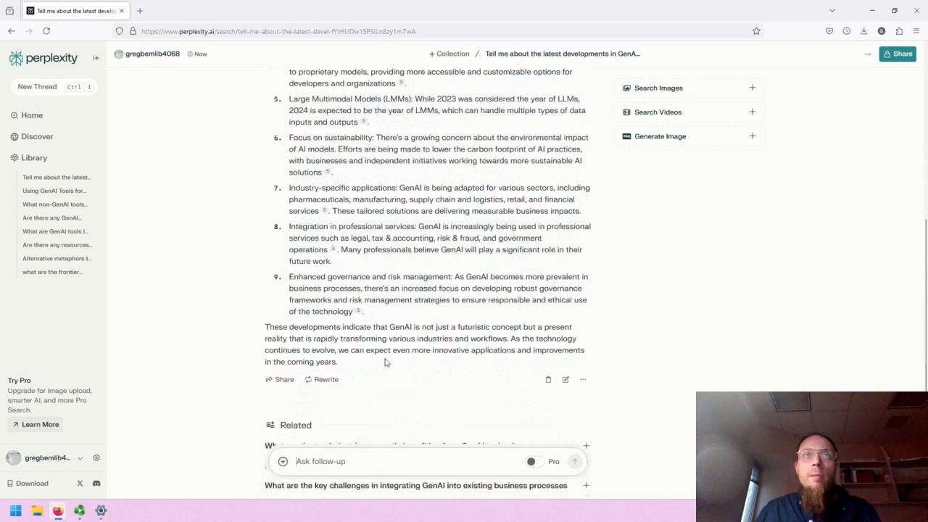
scroll(250, 271, "down", 1)
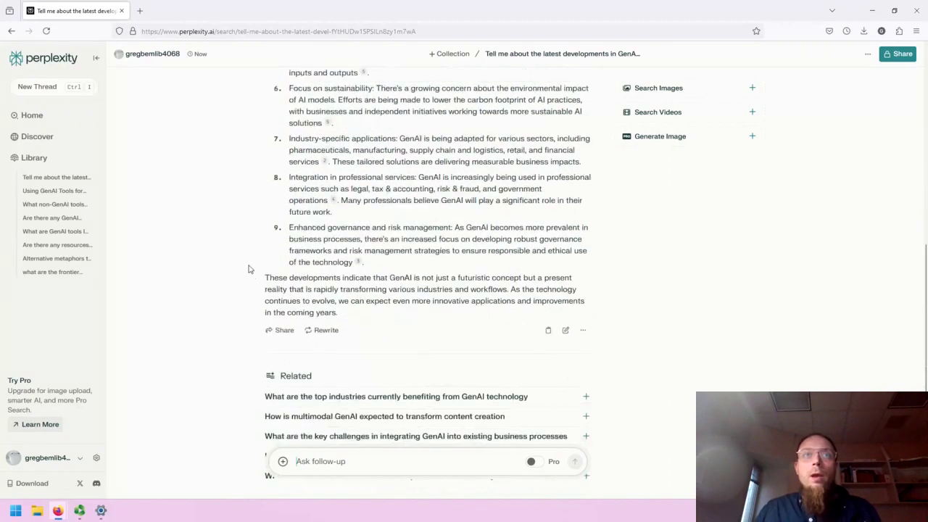
scroll(248, 268, "down", 1)
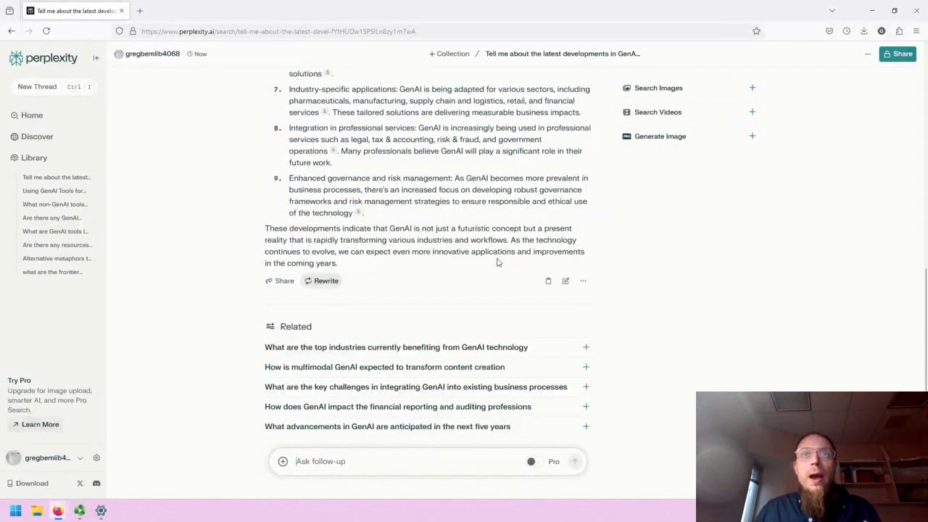
left_click(582, 281)
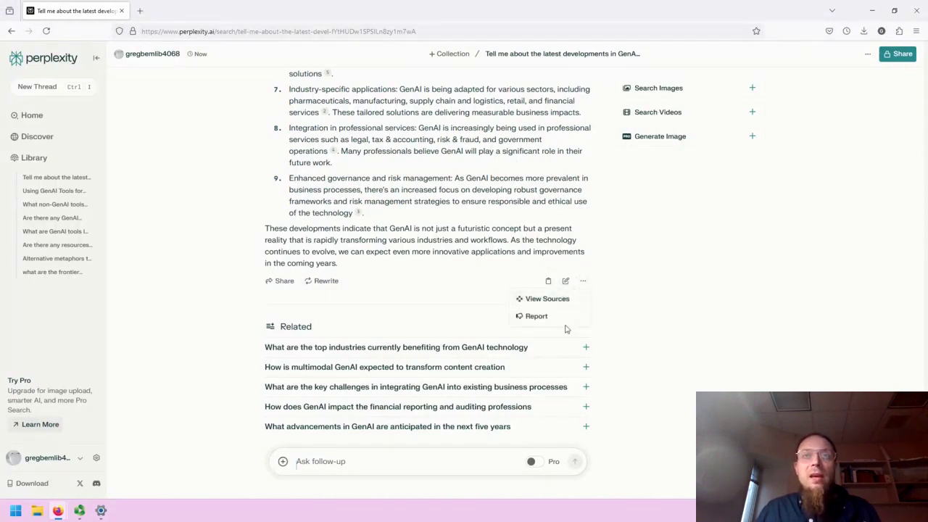
left_click(654, 295)
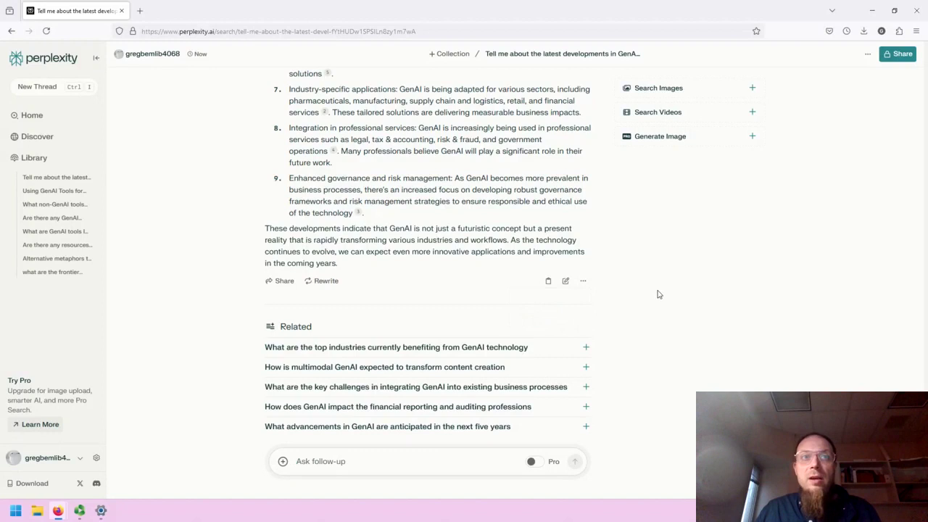
scroll(643, 262, "down", 1)
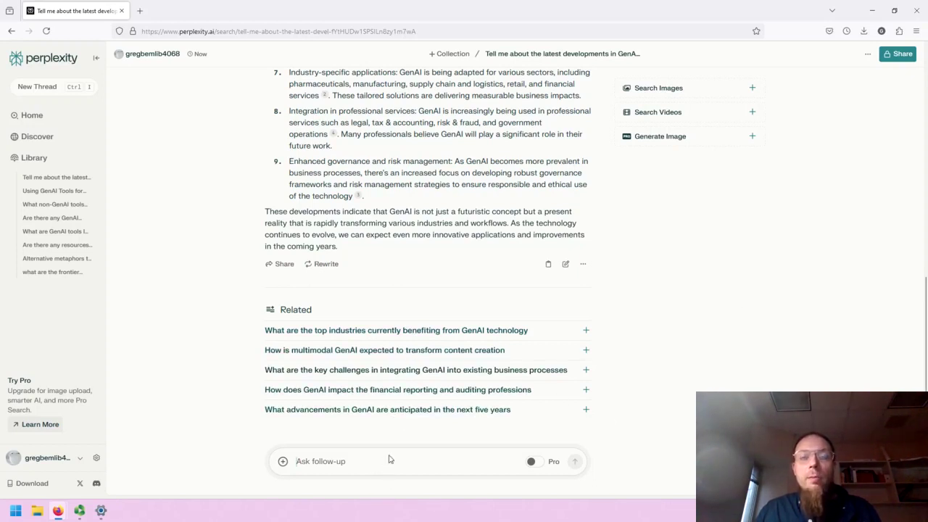
mouse_move(545, 470)
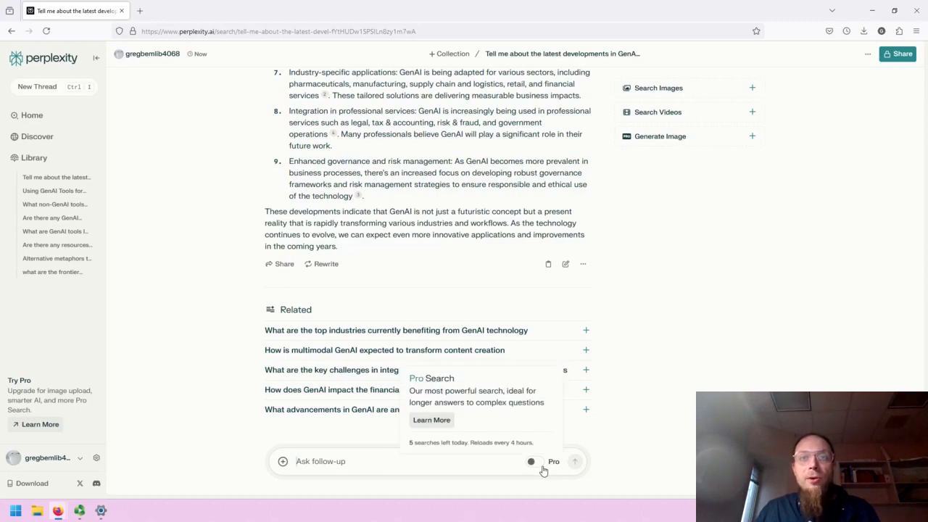
scroll(645, 281, "up", 5)
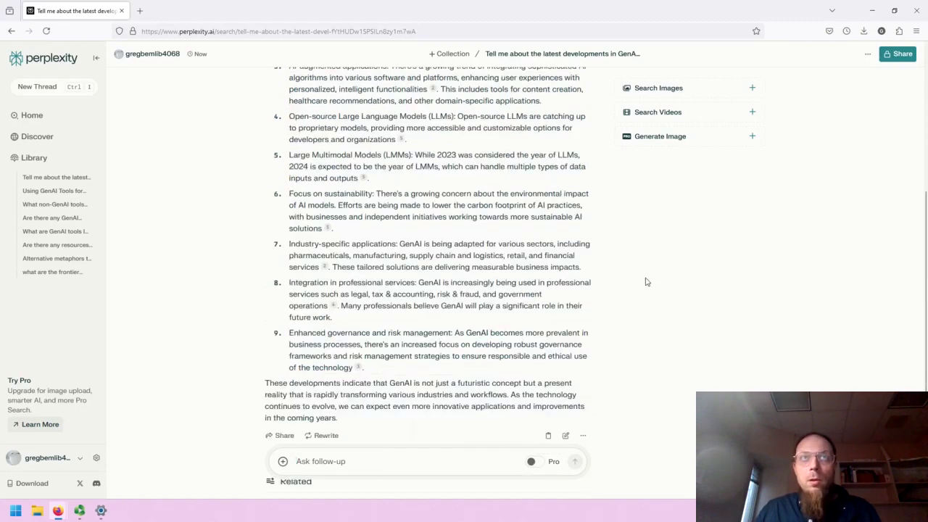
- Add related images and videos to the GenAI answer, try Generate Image, and dismiss the Pro offer
left_click(659, 89)
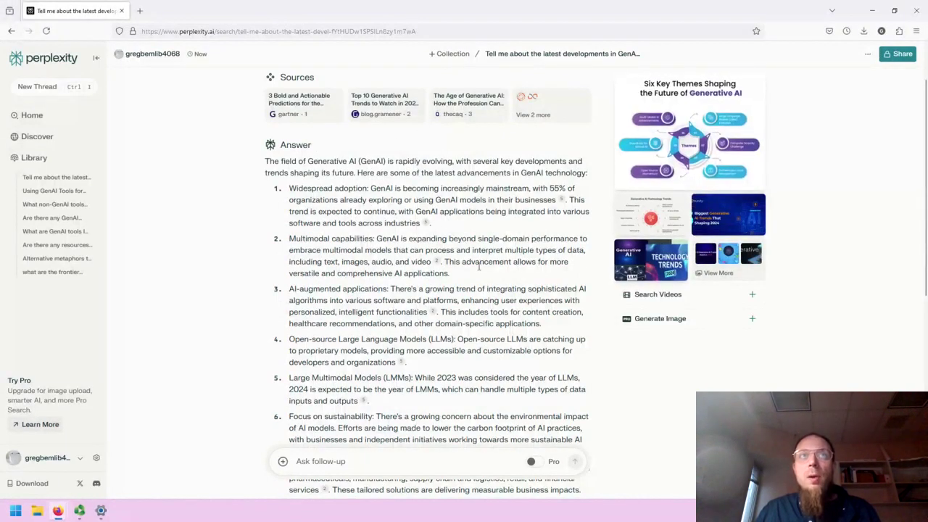
left_click(652, 294)
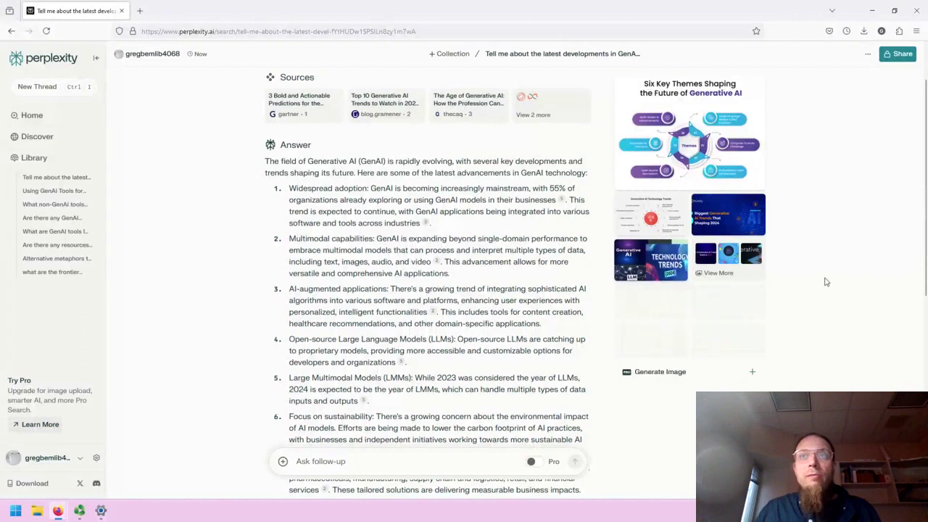
scroll(824, 281, "down", 1)
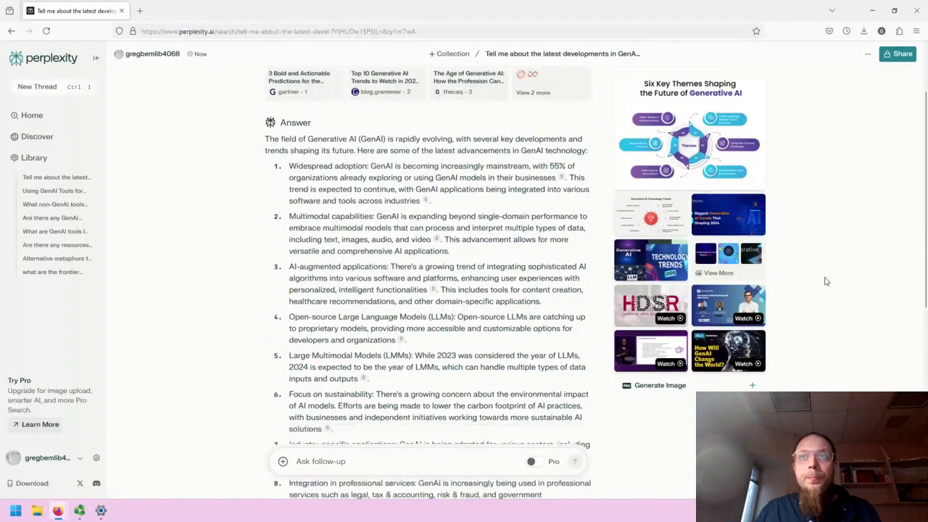
left_click(660, 386)
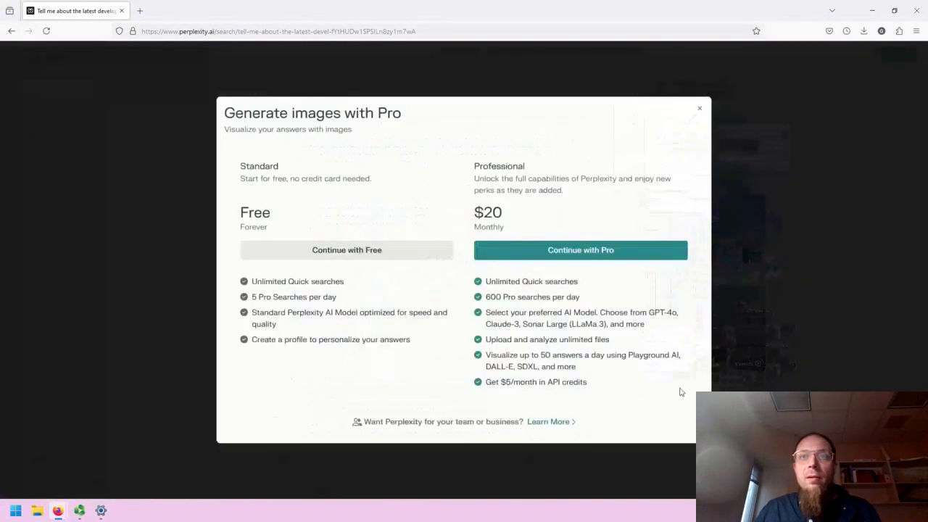
left_click(700, 108)
- Ask the Related follow-up 'How is multimodal GenAI expected to transform content creation' and review its ten-point answer
scroll(833, 295, "down", 5)
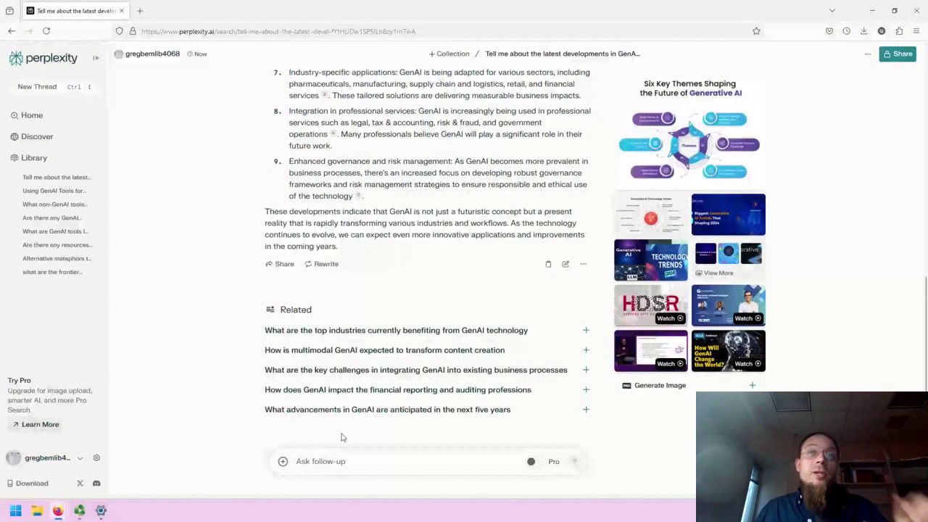
left_click(408, 350)
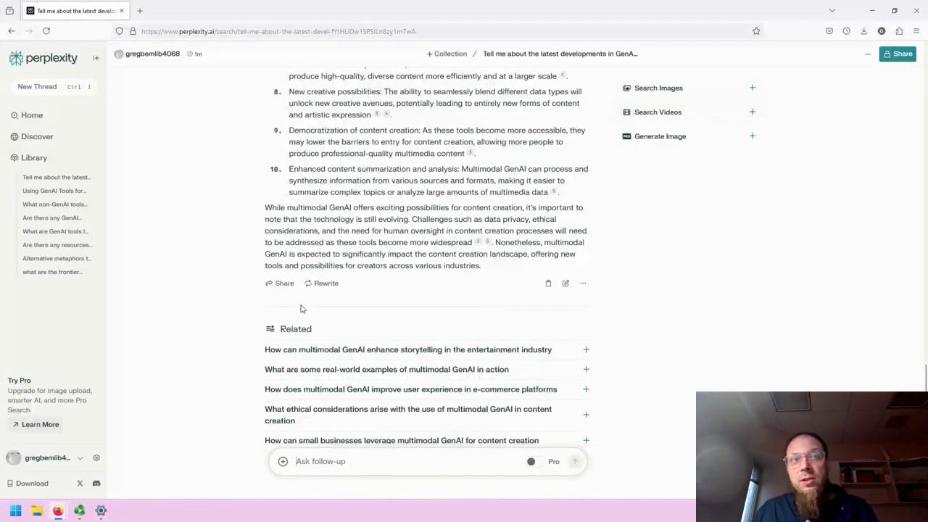
scroll(294, 318, "down", 1)
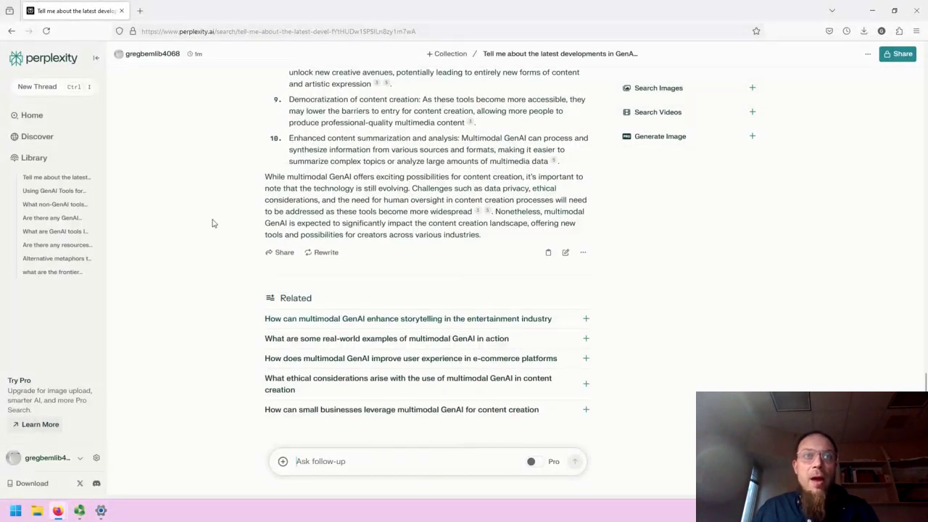
scroll(196, 226, "up", 10)
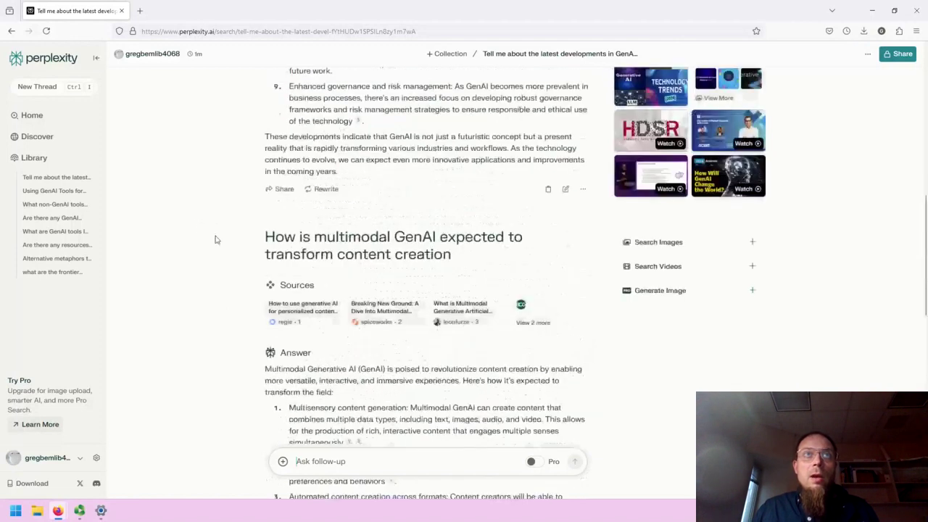
left_click_drag(272, 229, 453, 255)
left_click(259, 274)
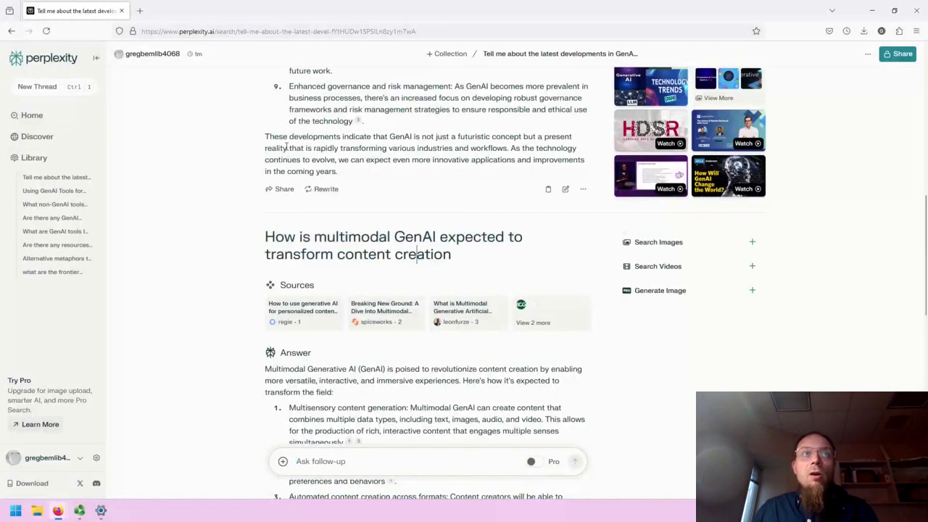
- From the Library, reopen the 'Tell me about the latest developments in GenAI technology' thread and scroll through it
left_click(33, 160)
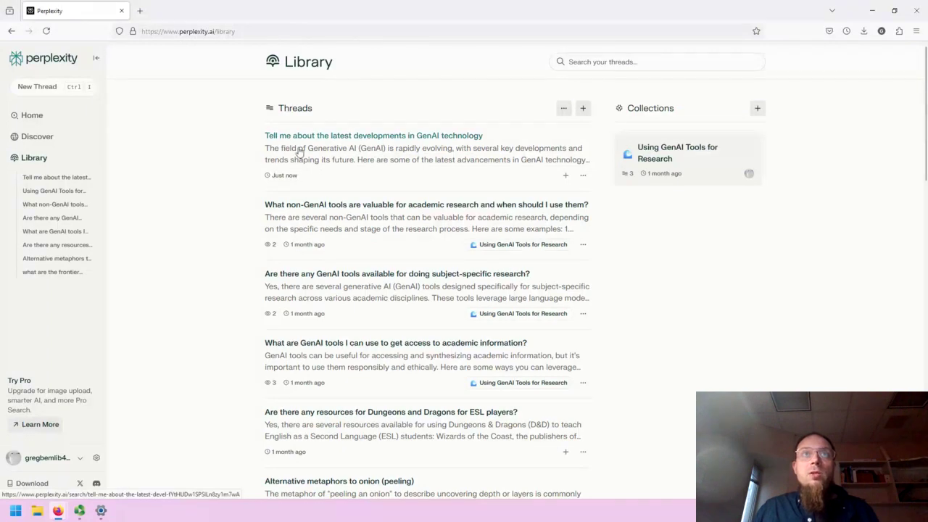
left_click(384, 159)
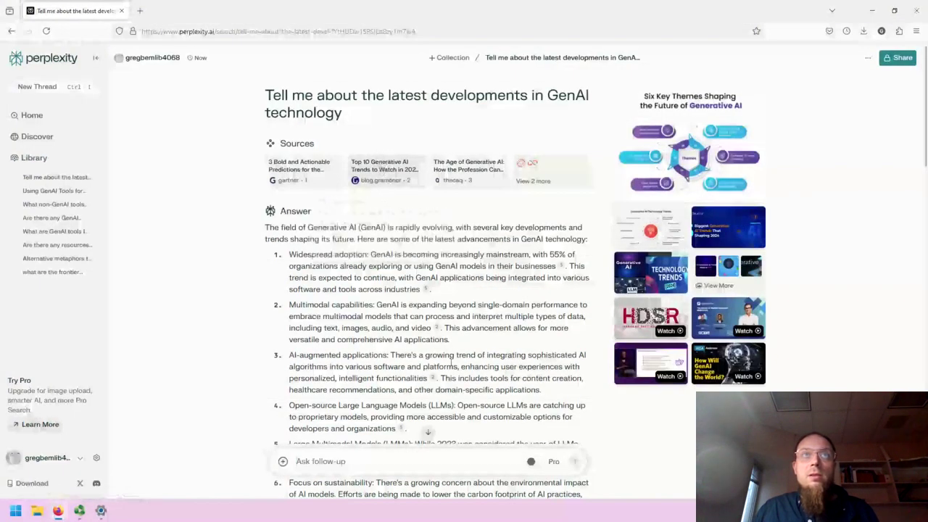
scroll(454, 355, "down", 5)
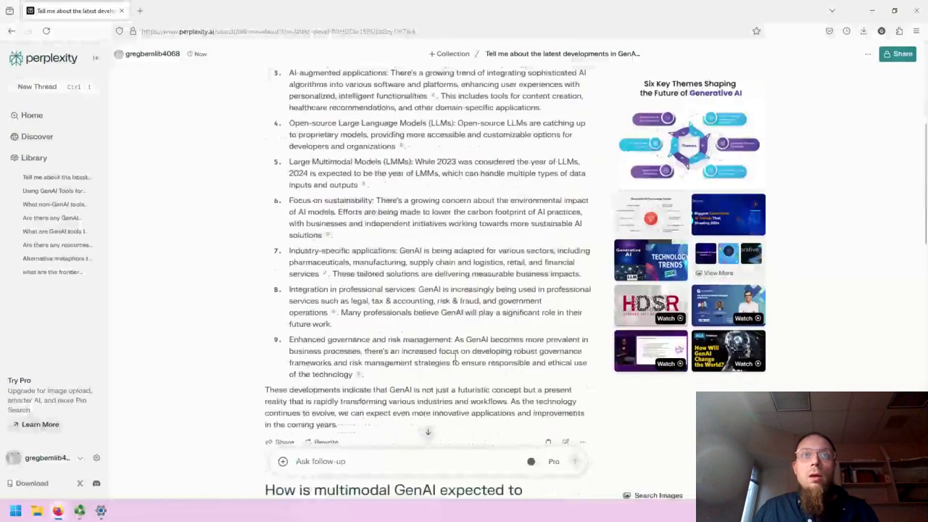
scroll(456, 355, "down", 6)
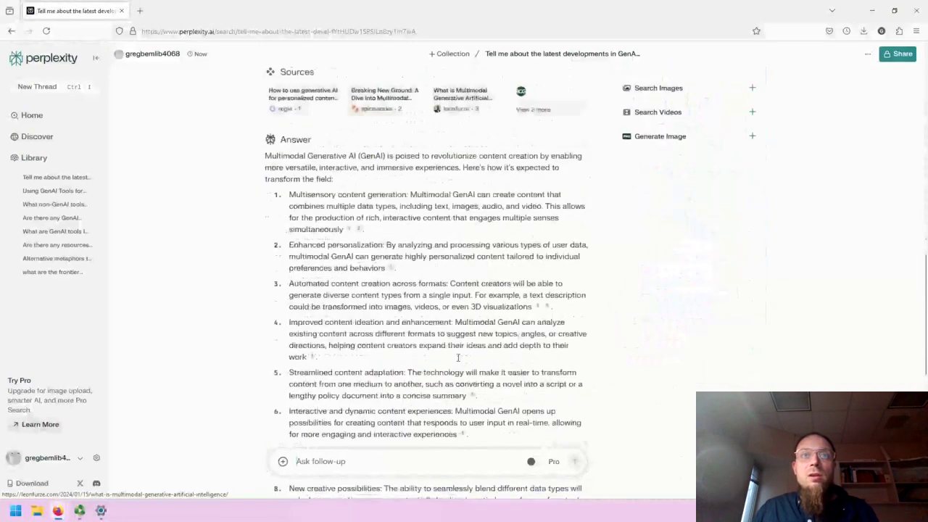
scroll(455, 360, "down", 4)
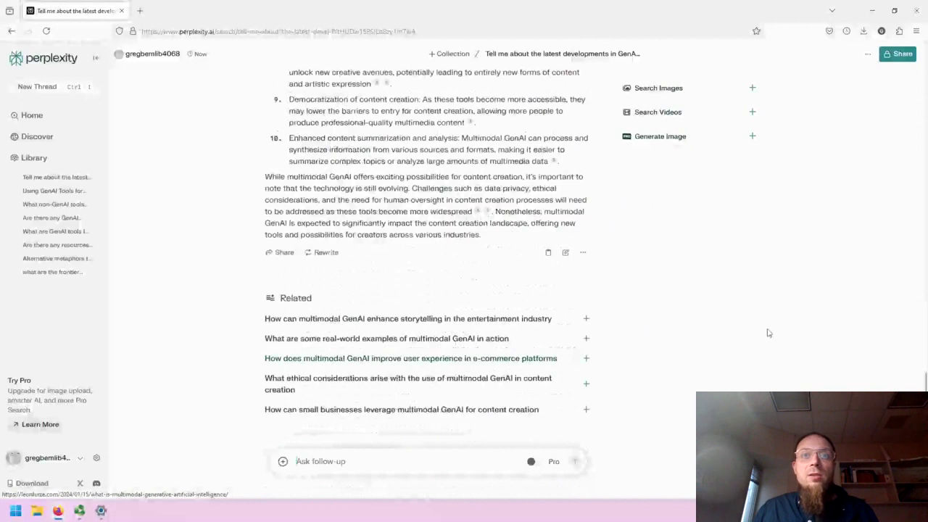